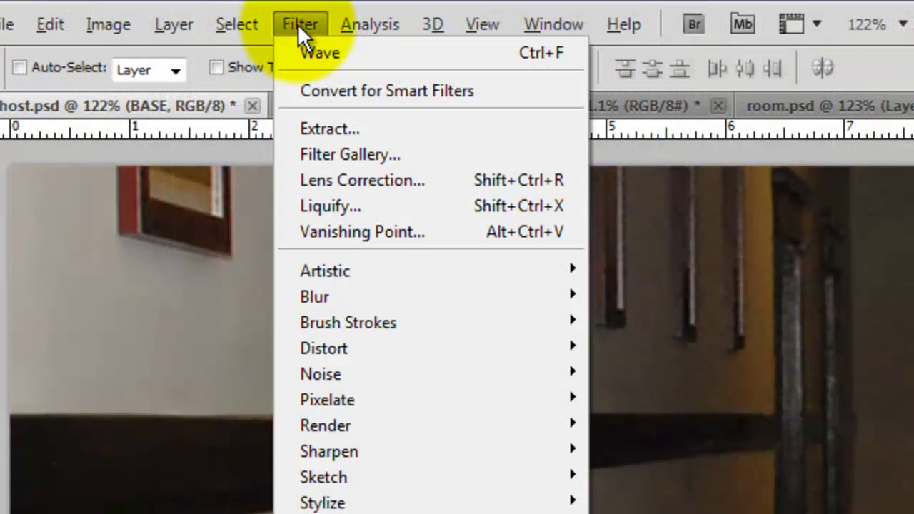
- Add 2% Gaussian monochromatic noise to the hallway photo
{"action": "mouse_move", "coordinate": [325, 379]}
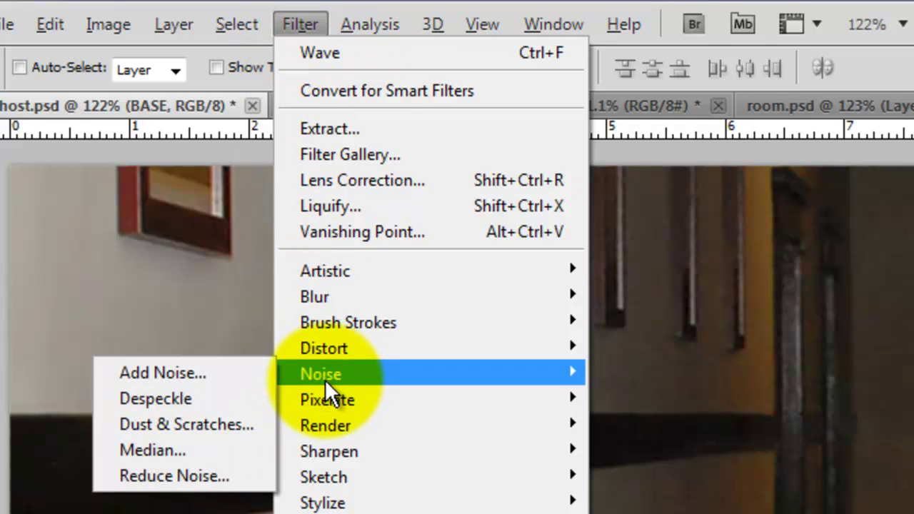
{"action": "left_click", "coordinate": [245, 381]}
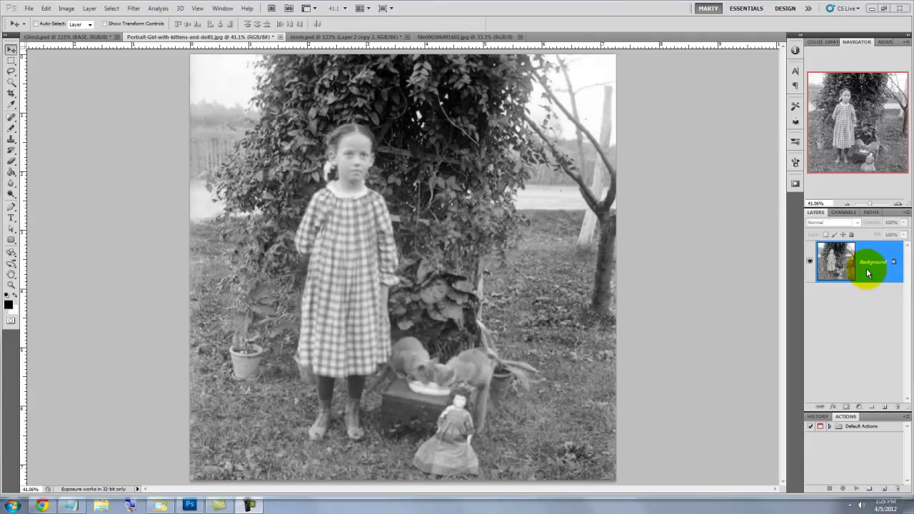
- Desaturate the portrait, then select and copy the cut-out girl on Layer 1
{"action": "key", "text": "ctrl+shift+u"}
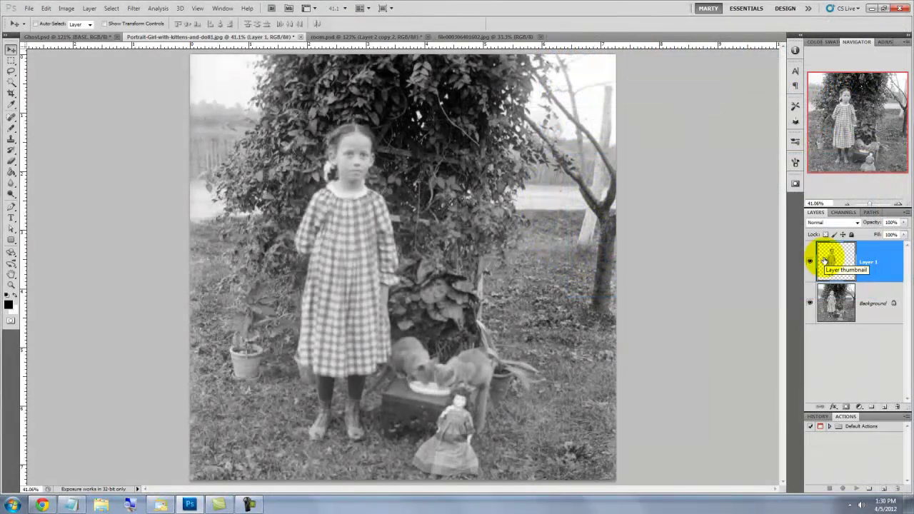
{"action": "key", "text": "ctrl+a"}
{"action": "key", "text": "ctrl+c"}
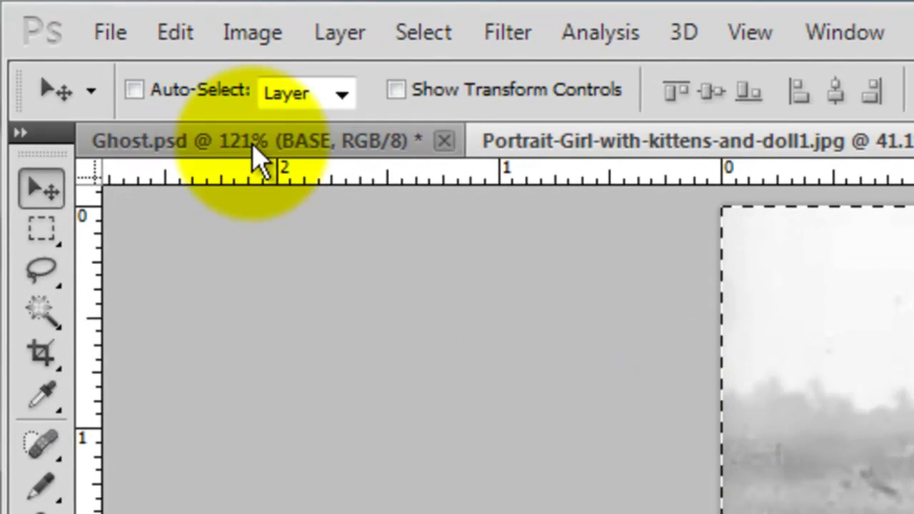
- Paste the girl into Ghost.psd and scale her proportionally to 36%
{"action": "left_click", "coordinate": [255, 143]}
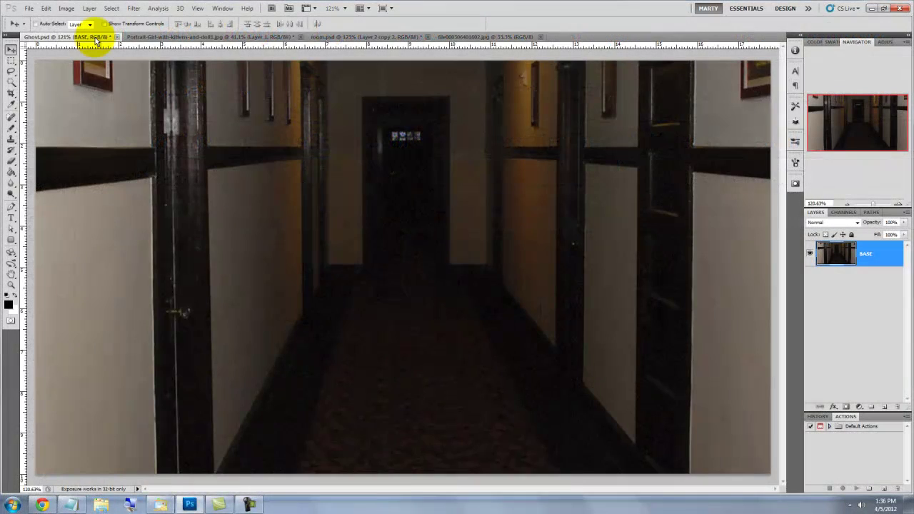
{"action": "key", "text": "ctrl+v"}
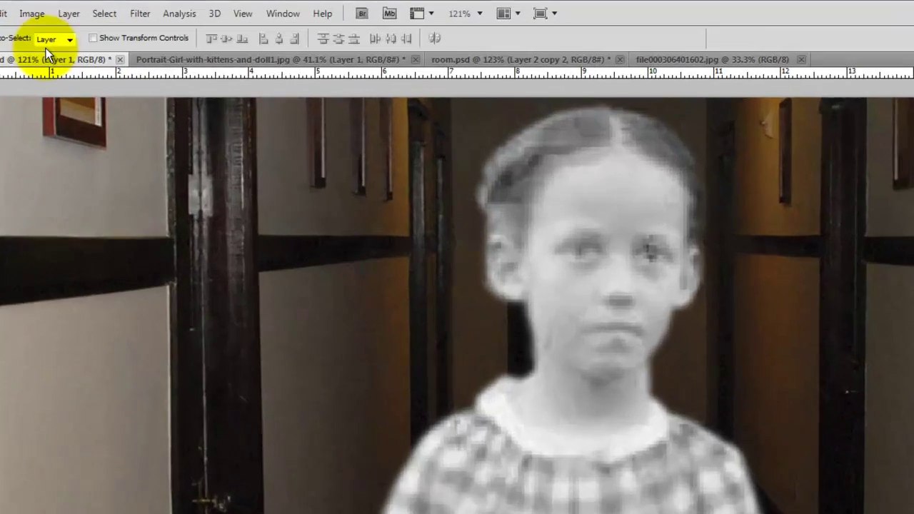
{"action": "key", "text": "ctrl+t"}
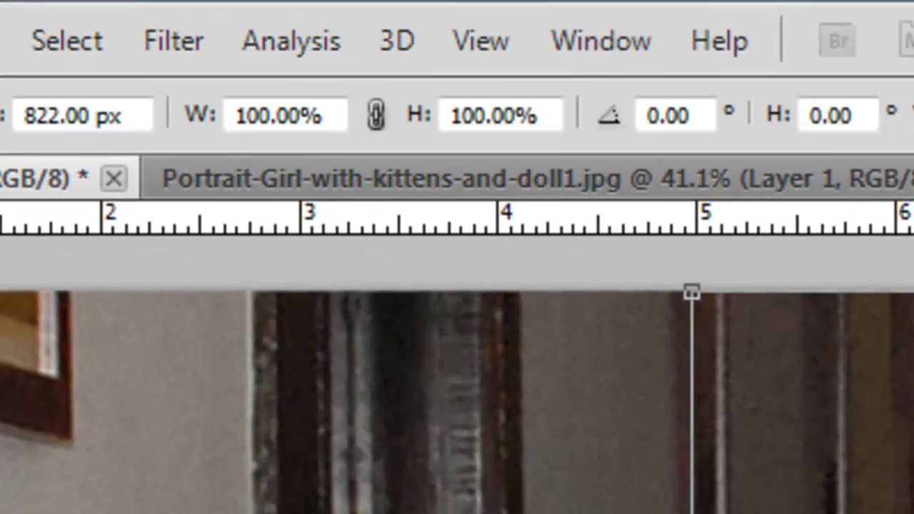
{"action": "left_click", "coordinate": [377, 115]}
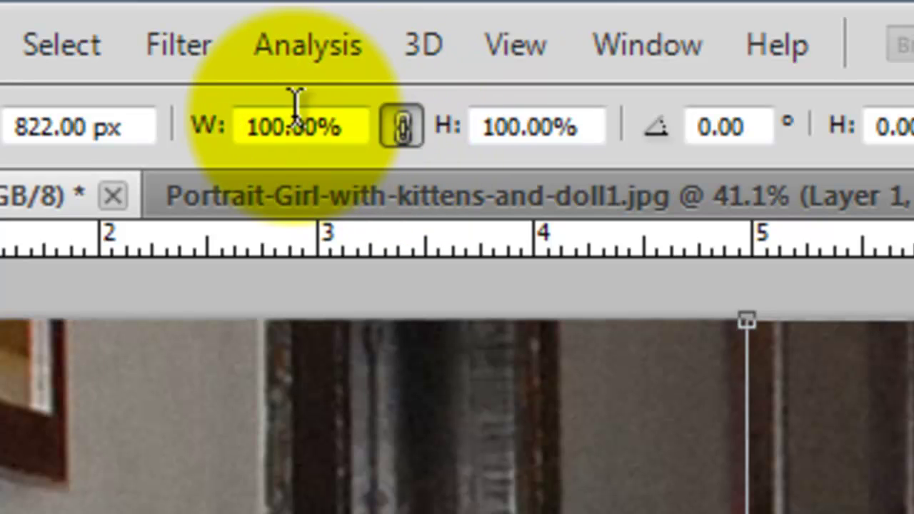
{"action": "double_click", "coordinate": [279, 127]}
{"action": "type", "text": "36"}
{"action": "key", "text": "Return"}
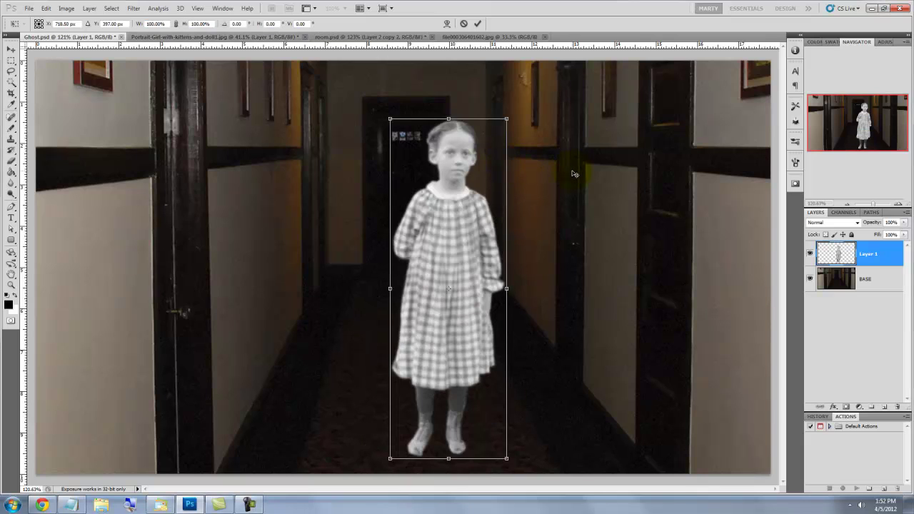
{"action": "key", "text": "Return"}
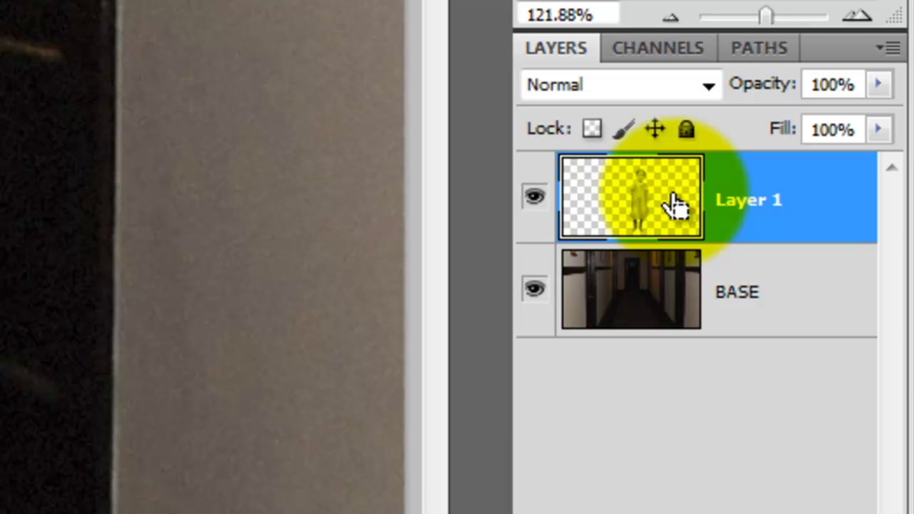
- Duplicate the girl layer, hide the original Layer 1, and motion-blur the copy
{"action": "key", "text": "ctrl+j"}
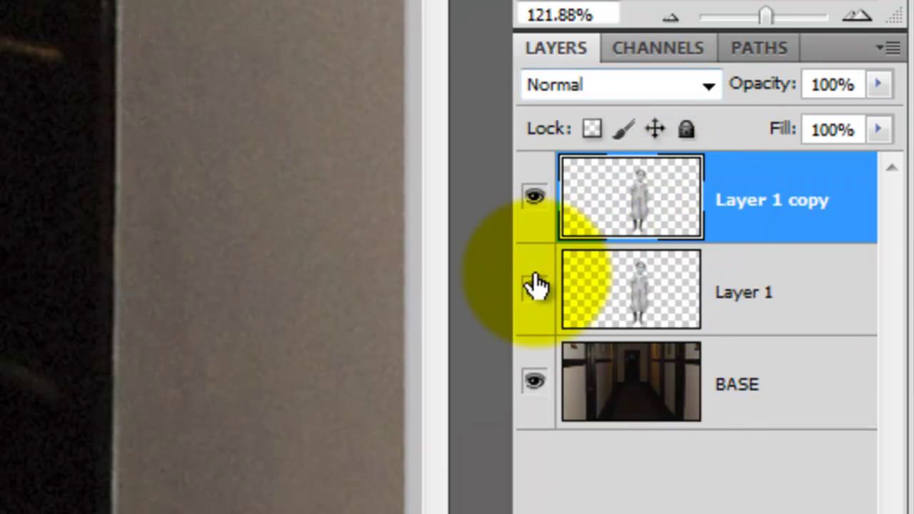
{"action": "left_click", "coordinate": [534, 288]}
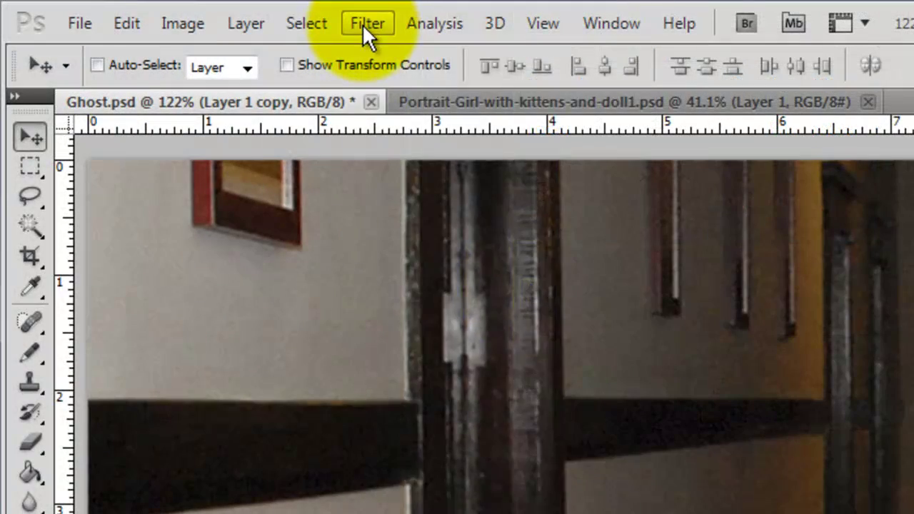
{"action": "left_click", "coordinate": [362, 24]}
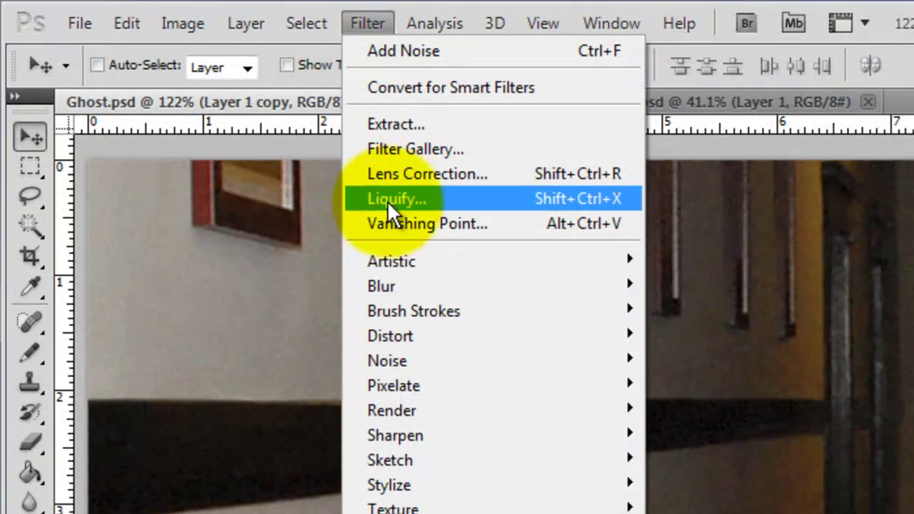
{"action": "mouse_move", "coordinate": [403, 285]}
{"action": "left_click", "coordinate": [257, 434]}
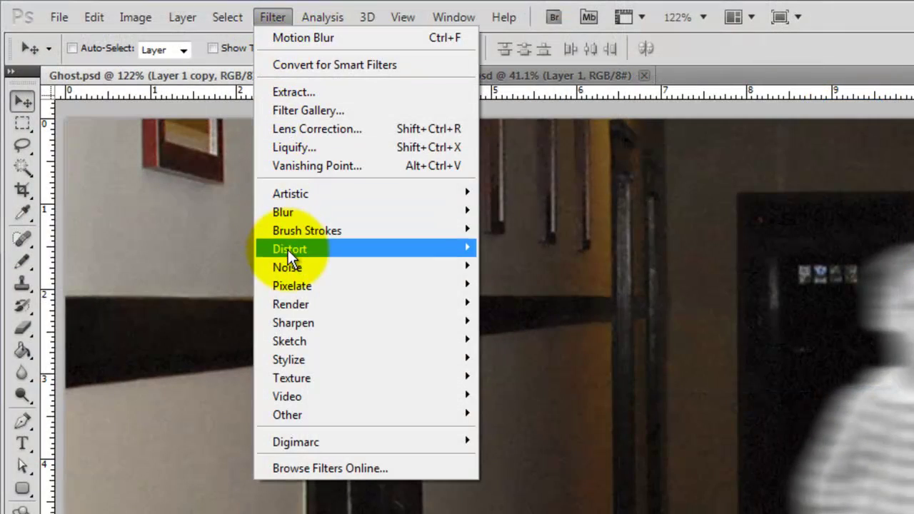
- Apply a Wave distortion (wavelength 717–853, amplitude 1–200) to the blurred copy
{"action": "mouse_move", "coordinate": [289, 245]}
{"action": "left_click", "coordinate": [167, 432]}
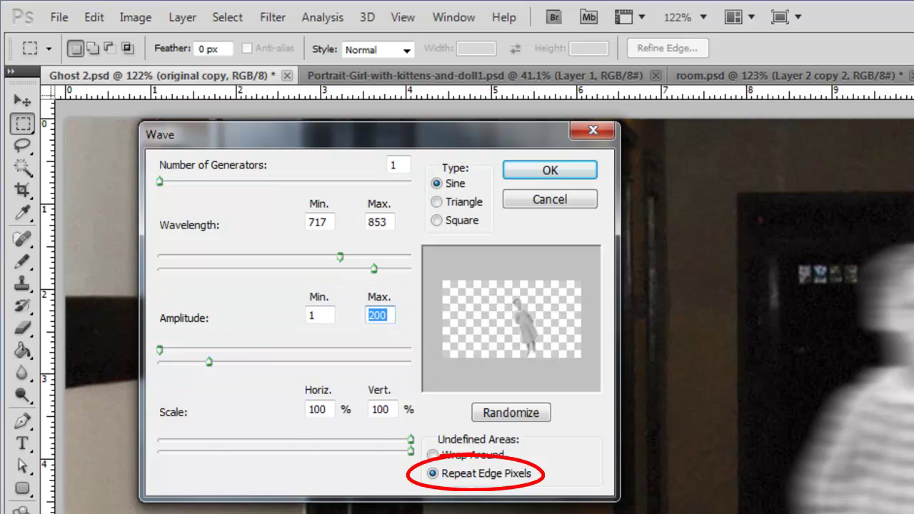
{"action": "left_click", "coordinate": [562, 170]}
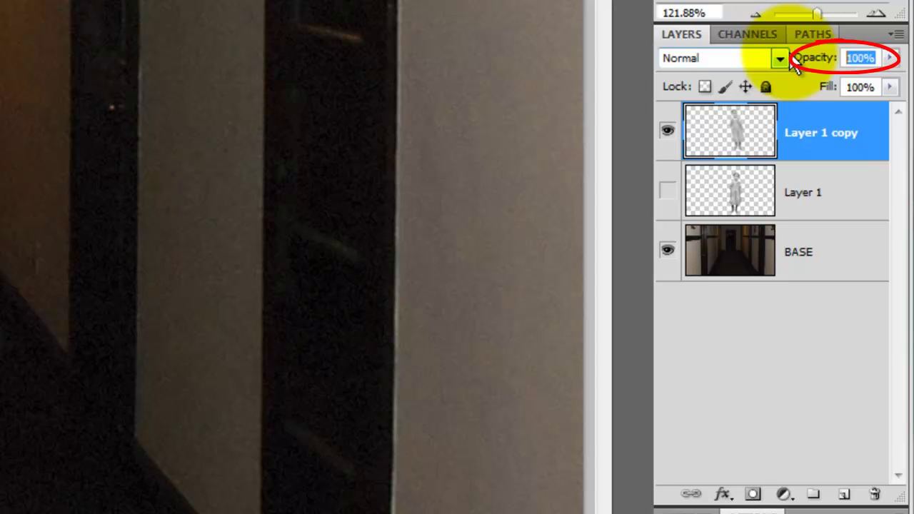
- Set the blurred copy to 50% opacity, hide it, and show Layer 1 again
{"action": "type", "text": "50"}
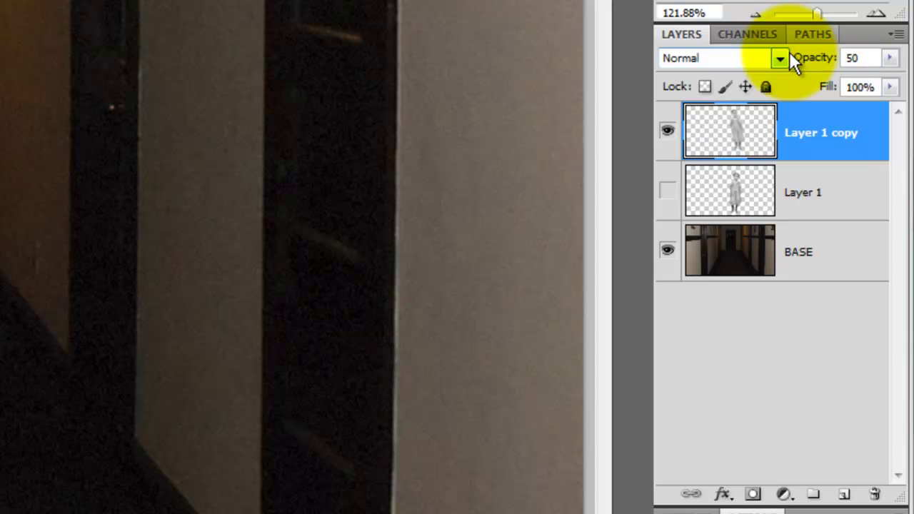
{"action": "key", "text": "Return"}
{"action": "left_click", "coordinate": [668, 135]}
{"action": "left_click", "coordinate": [666, 194]}
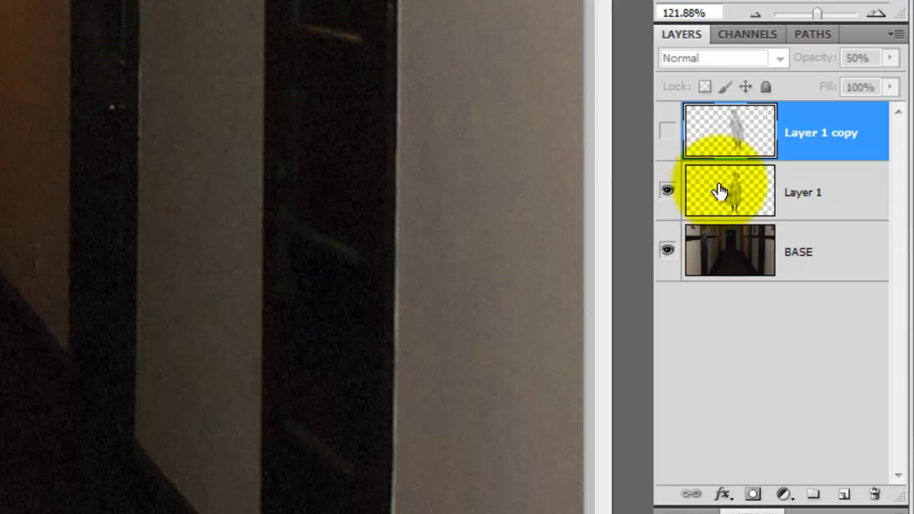
- Rename Layer 1 to 'original' and duplicate it
{"action": "left_click", "coordinate": [809, 200]}
{"action": "double_click", "coordinate": [807, 195]}
{"action": "type", "text": "original"}
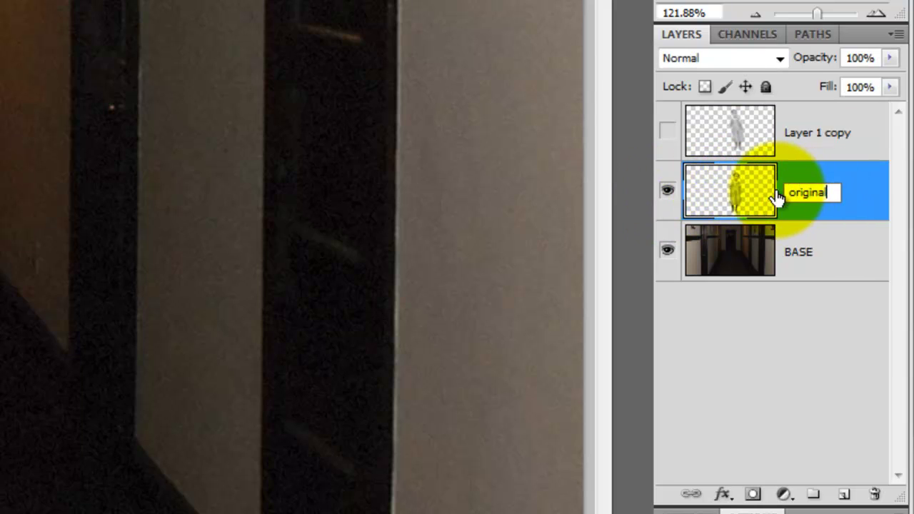
{"action": "key", "text": "Return"}
{"action": "key", "text": "ctrl+j"}
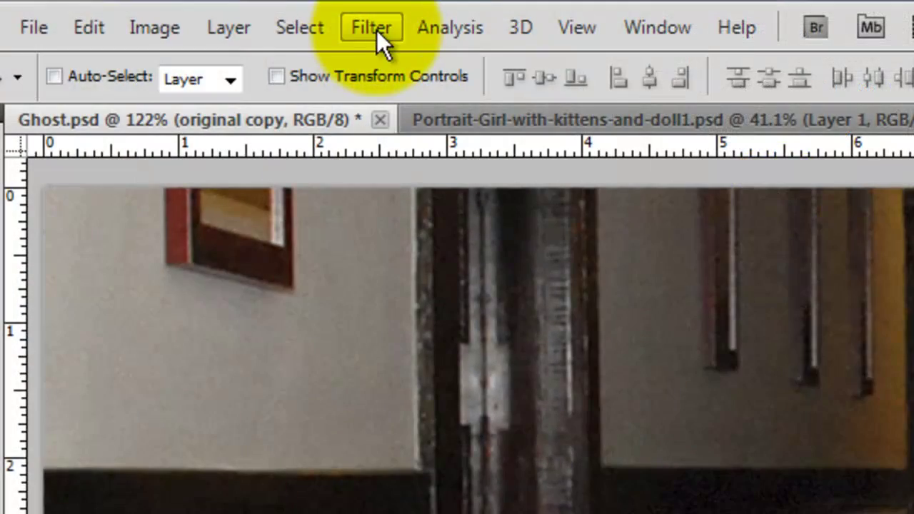
- Apply Diffuse Glow (graininess 6, glow 9, clear 20) to the original copy layer
{"action": "left_click", "coordinate": [373, 30]}
{"action": "mouse_move", "coordinate": [373, 389]}
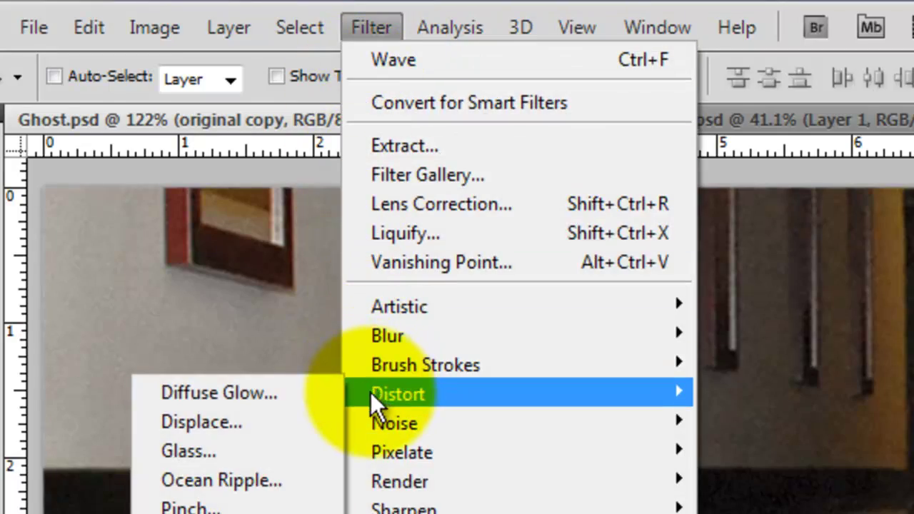
{"action": "left_click", "coordinate": [250, 390]}
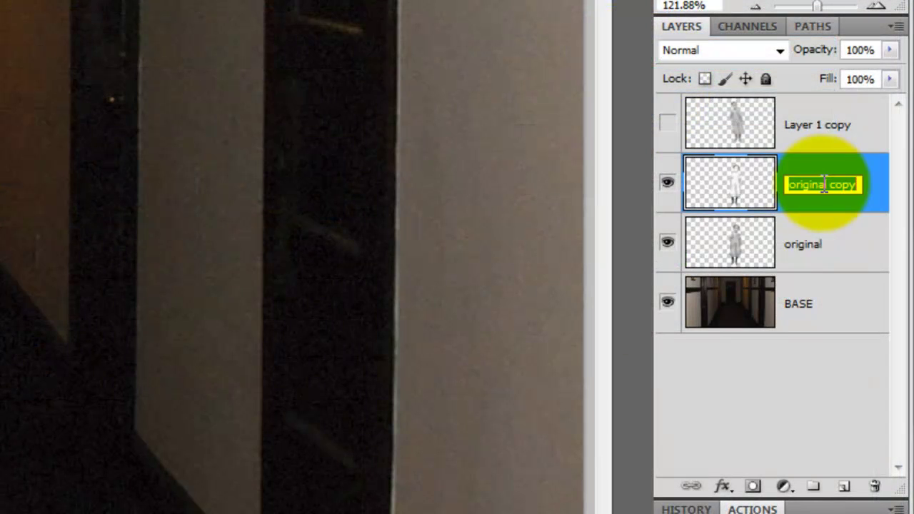
- Name the glow layer DIFFUSE GLOW at 60% opacity and move it above Layer 1 copy
{"action": "type", "text": "DIFFUSE GLOW"}
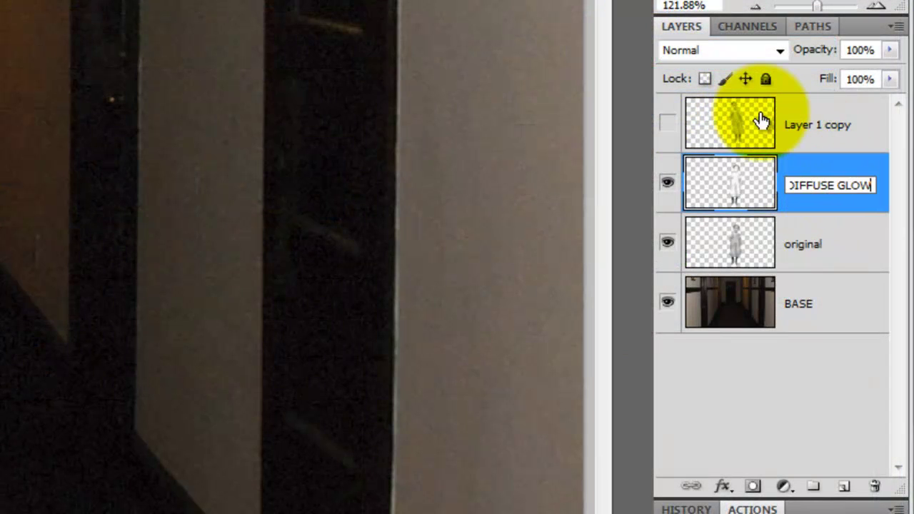
{"action": "key", "text": "Return"}
{"action": "double_click", "coordinate": [857, 51]}
{"action": "type", "text": "6"}
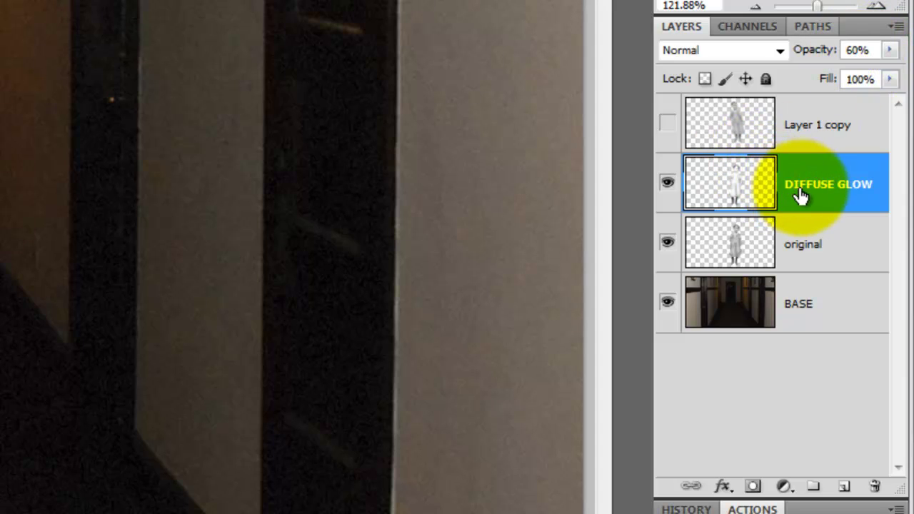
{"action": "left_click_drag", "start_coordinate": [800, 198], "coordinate": [786, 110]}
- Show Layer 1 copy again and rename it WAVY 1
{"action": "left_click", "coordinate": [667, 187]}
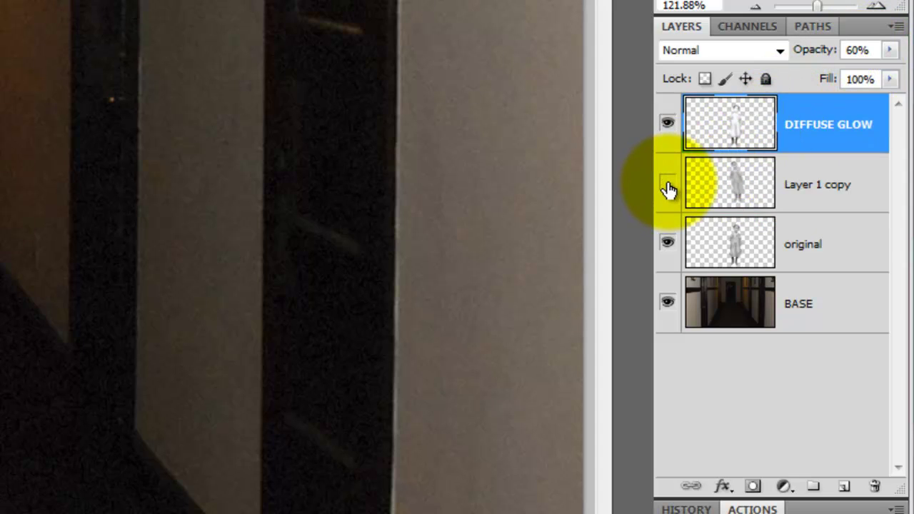
{"action": "left_click", "coordinate": [732, 191]}
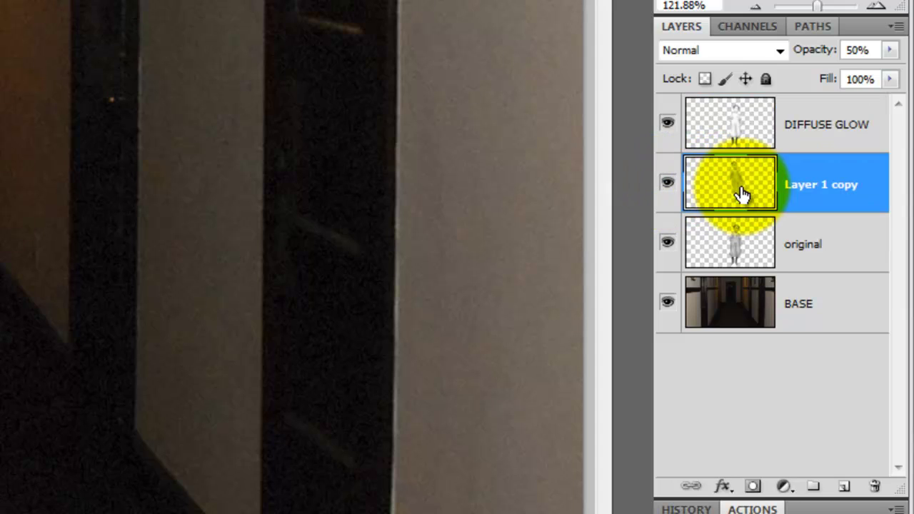
{"action": "double_click", "coordinate": [812, 189]}
{"action": "type", "text": "WAVY 1"}
{"action": "key", "text": "Return"}
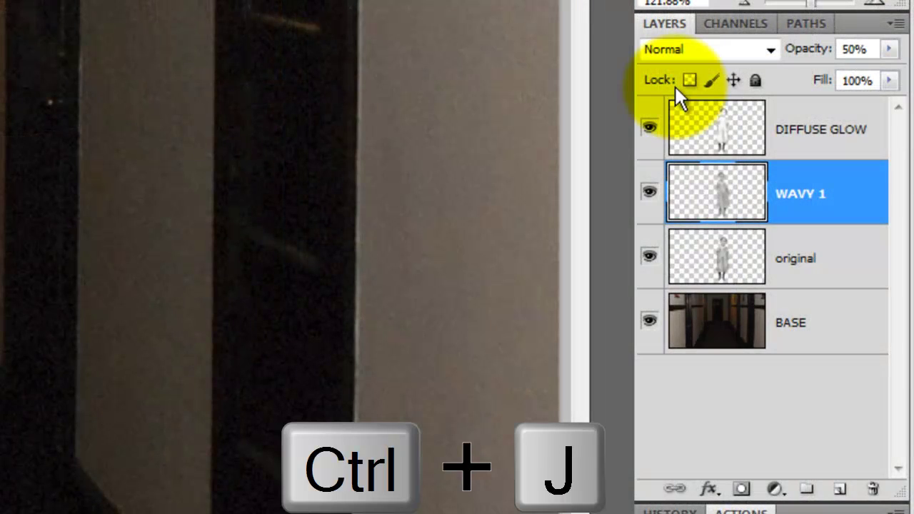
- Duplicate WAVY 1 and set the copy's opacity to 40%
{"action": "key", "text": "ctrl+j"}
{"action": "left_click", "coordinate": [854, 48]}
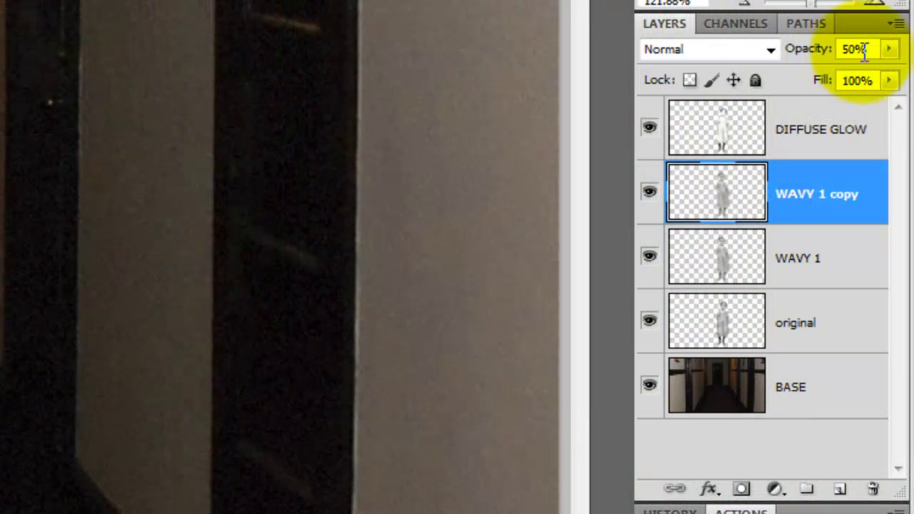
{"action": "type", "text": "40"}
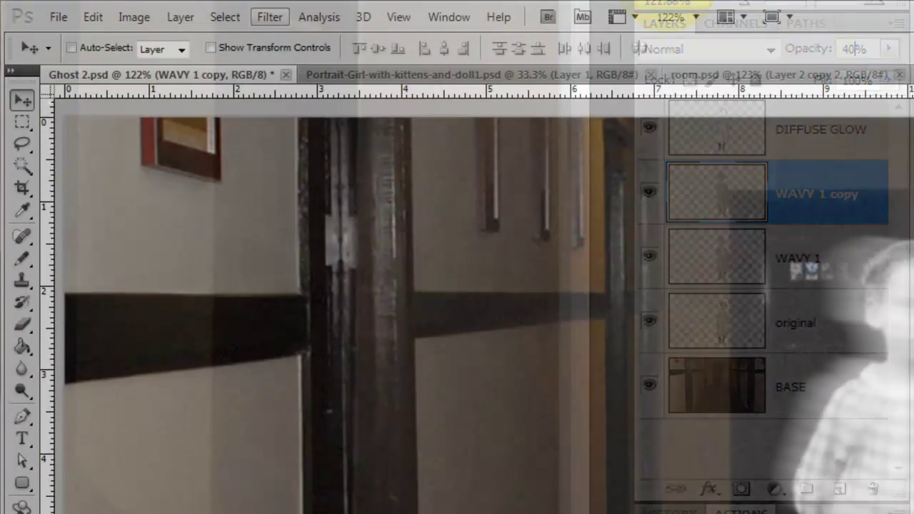
- Apply a second Wave distortion to the WAVY 1 copy
{"action": "left_click", "coordinate": [269, 17]}
{"action": "mouse_move", "coordinate": [289, 248]}
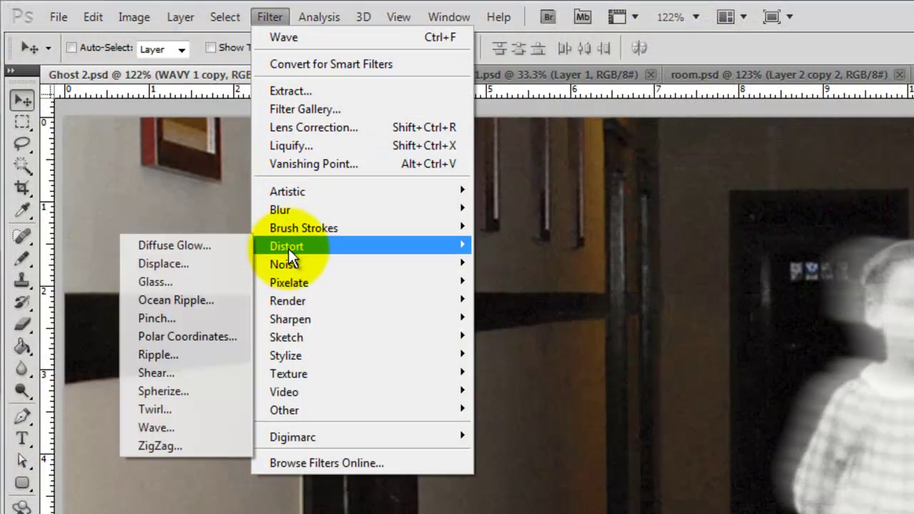
{"action": "left_click", "coordinate": [165, 428]}
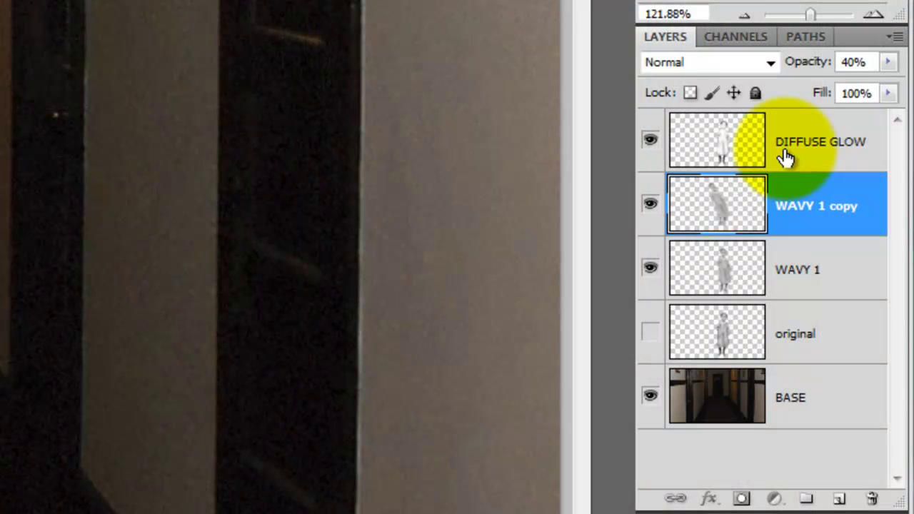
- Add a layer mask to DIFFUSE GLOW and fill it with a Clouds render
{"action": "left_click", "coordinate": [785, 158]}
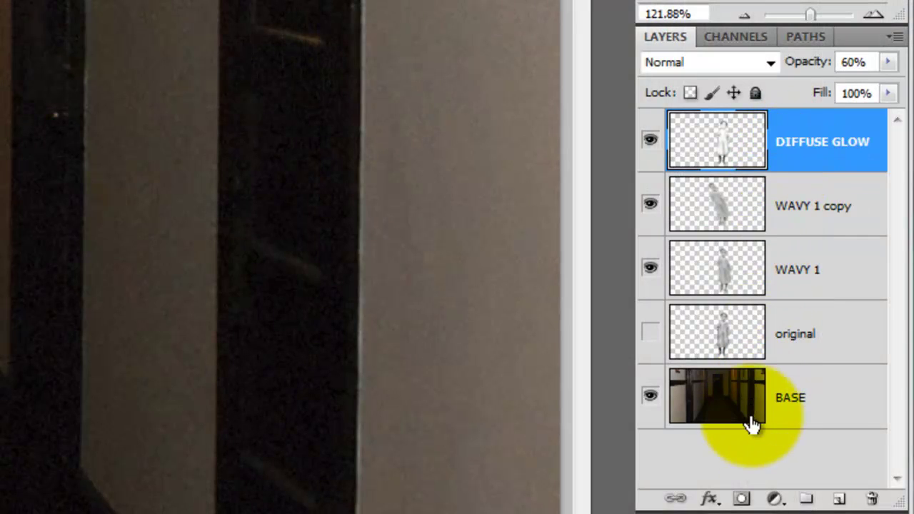
{"action": "left_click", "coordinate": [743, 500]}
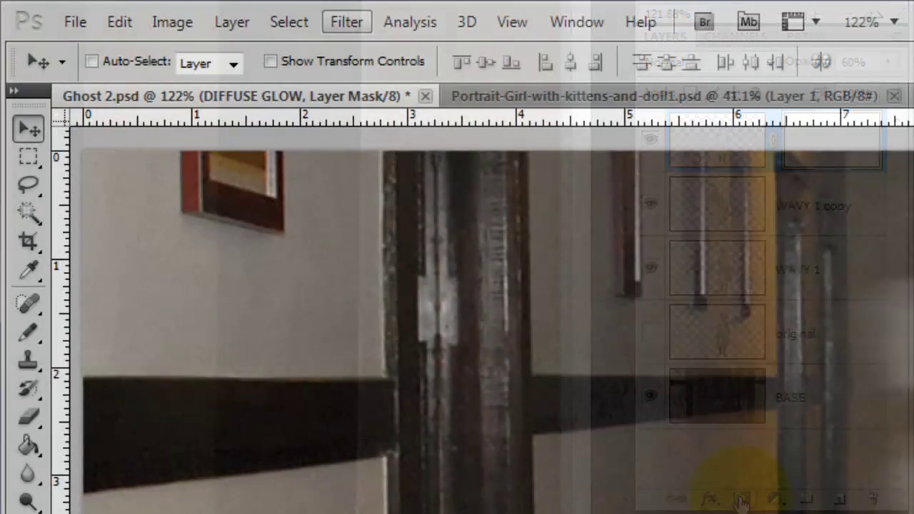
{"action": "left_click", "coordinate": [347, 21]}
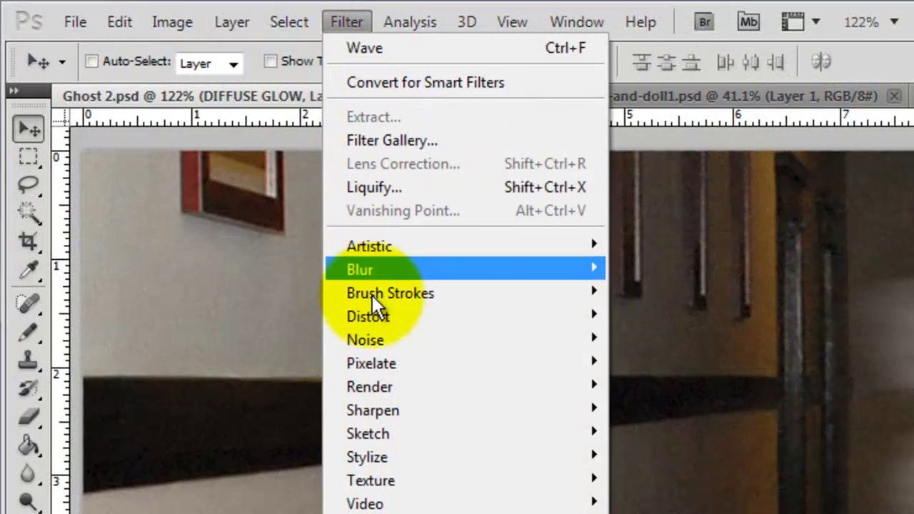
{"action": "mouse_move", "coordinate": [395, 392]}
{"action": "left_click", "coordinate": [225, 386]}
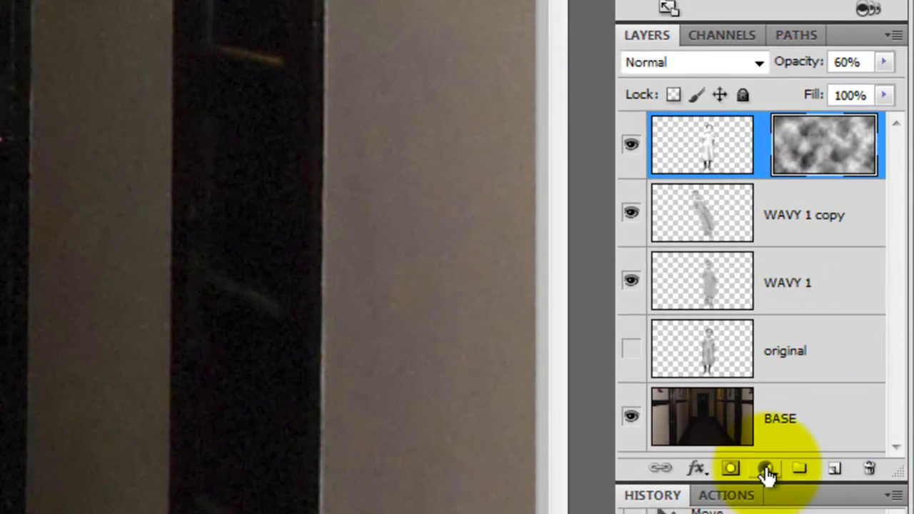
- Add a colorized Hue/Saturation layer (Hue 188, Saturation 25) affecting all layers
{"action": "left_click", "coordinate": [766, 468]}
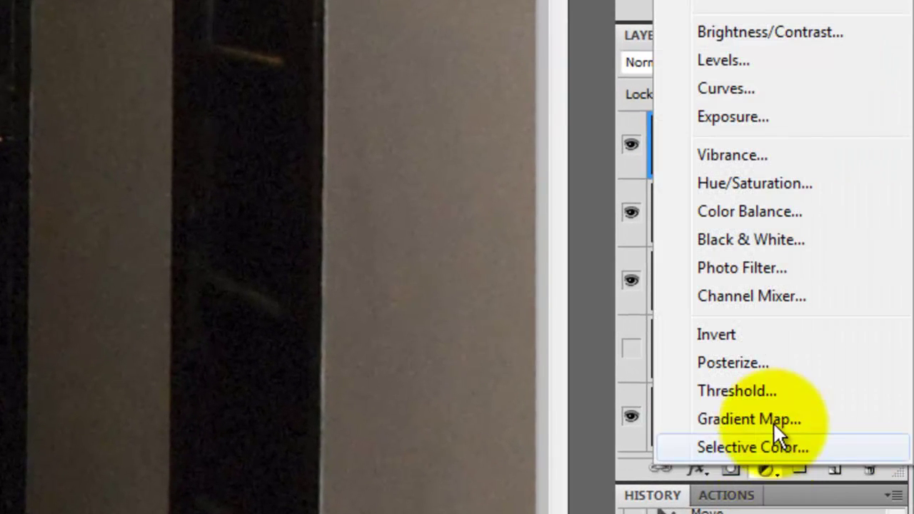
{"action": "left_click", "coordinate": [766, 182]}
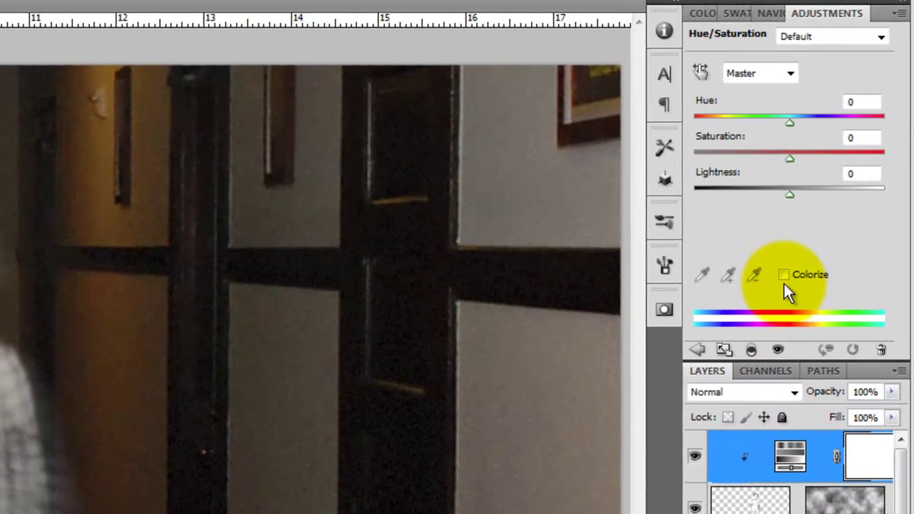
{"action": "left_click", "coordinate": [784, 275]}
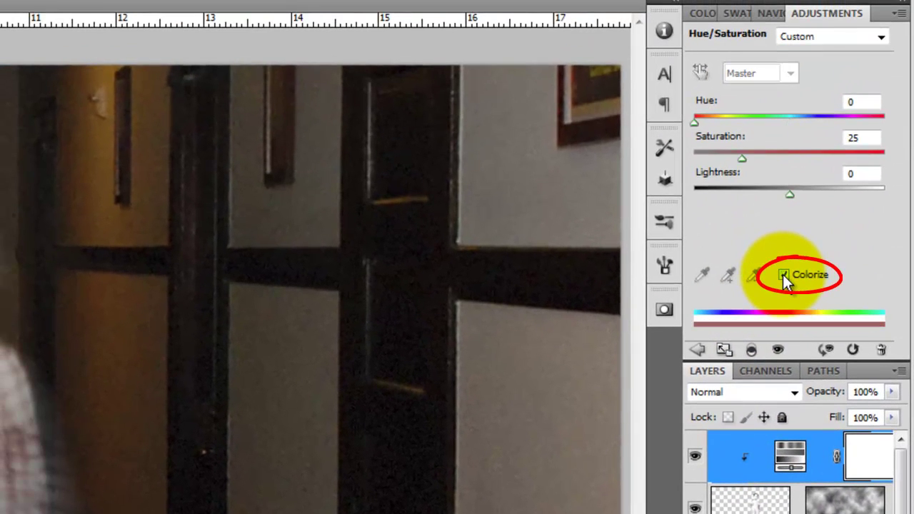
{"action": "left_click_drag", "start_coordinate": [786, 106], "coordinate": [824, 112]}
{"action": "type", "text": "88"}
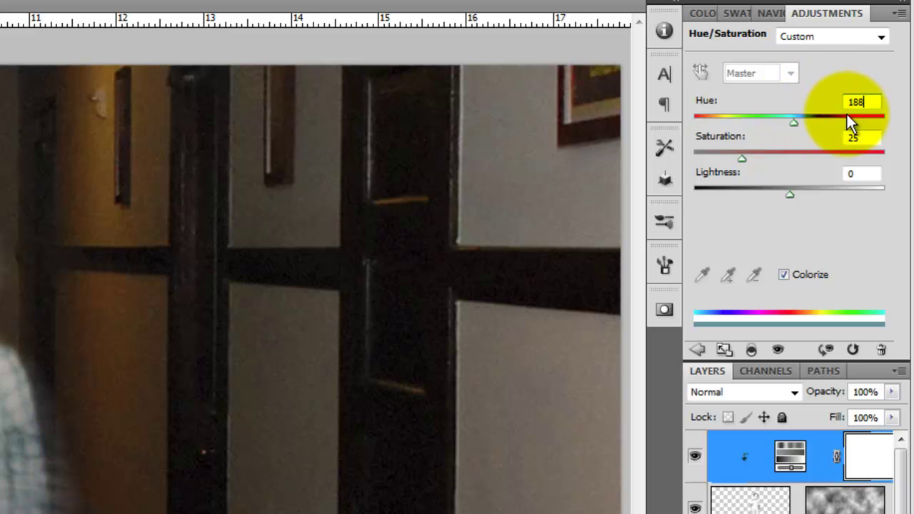
{"action": "left_click", "coordinate": [751, 350]}
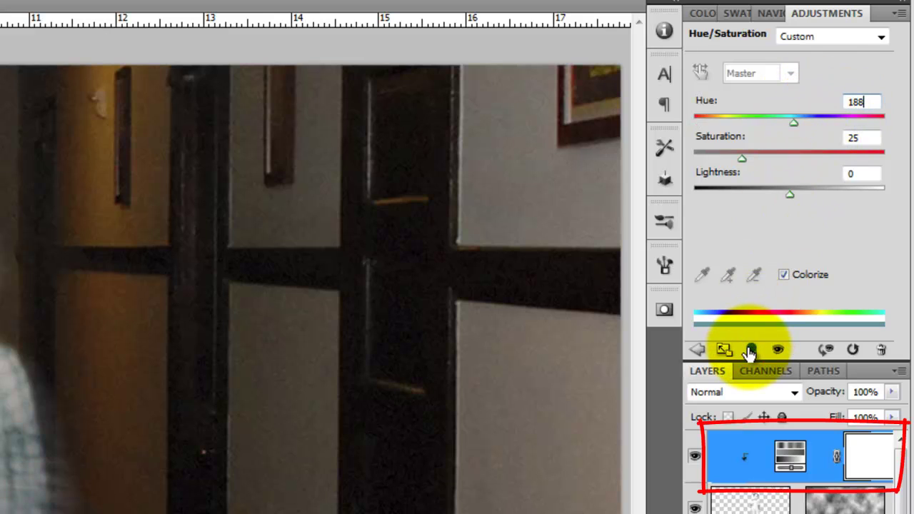
{"action": "left_click", "coordinate": [750, 350]}
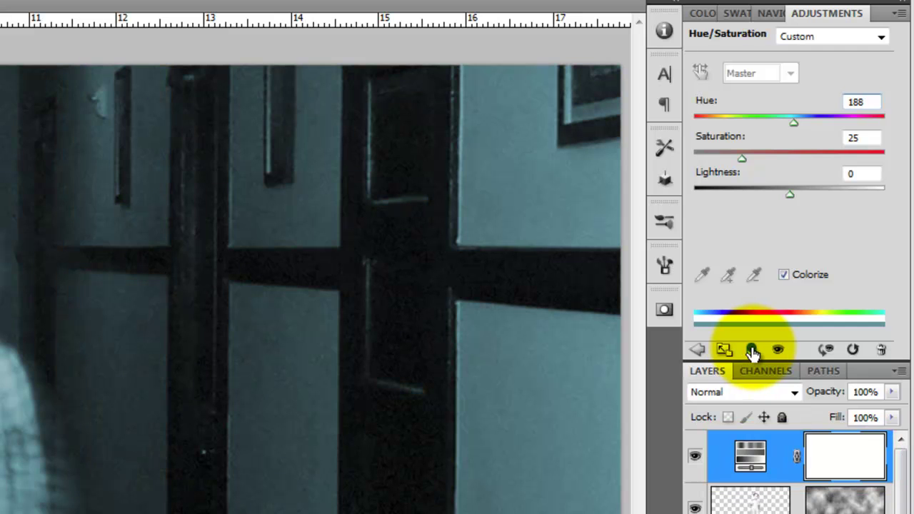